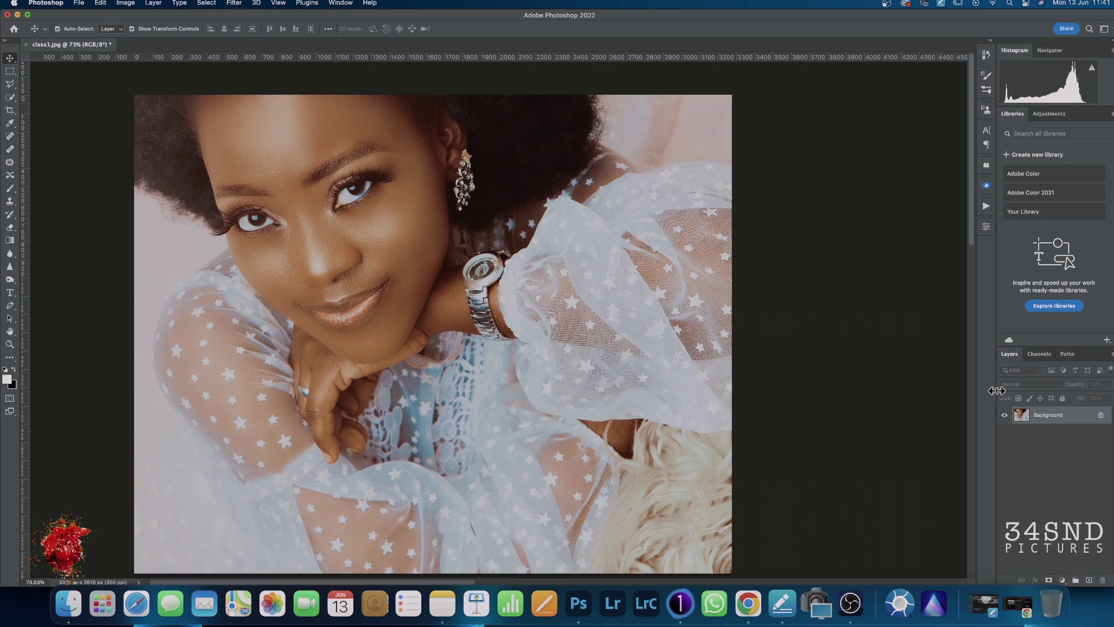
Duplicate the portrait to Layer 1 and apply Smart Sharpen to the copy
{"action": "key", "text": "super+j"}
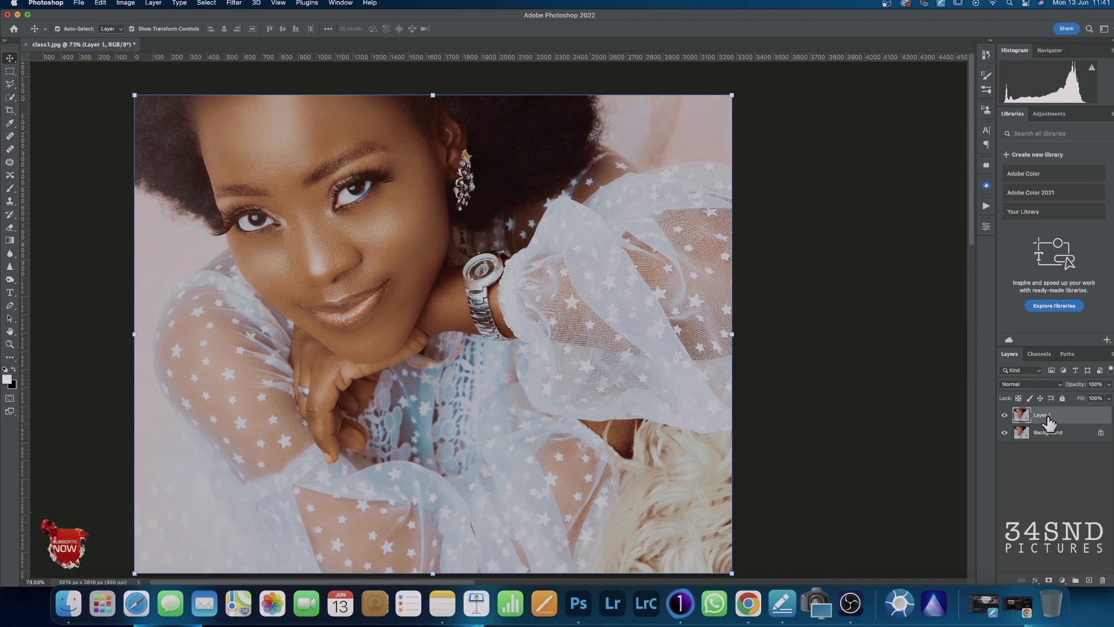
{"action": "left_click", "coordinate": [235, 4]}
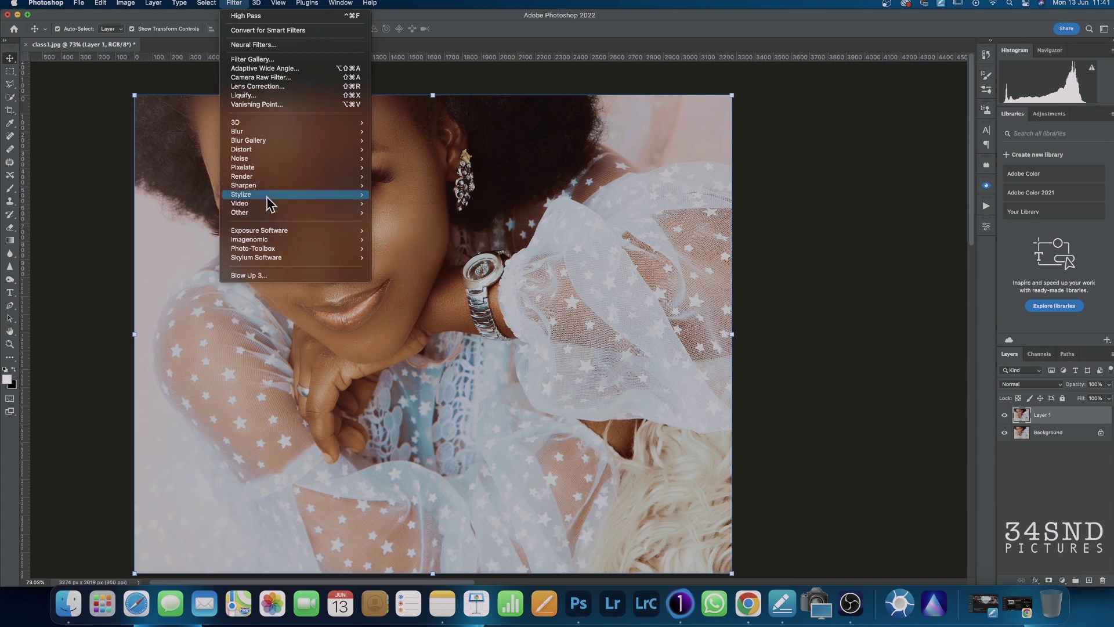
{"action": "mouse_move", "coordinate": [243, 185]}
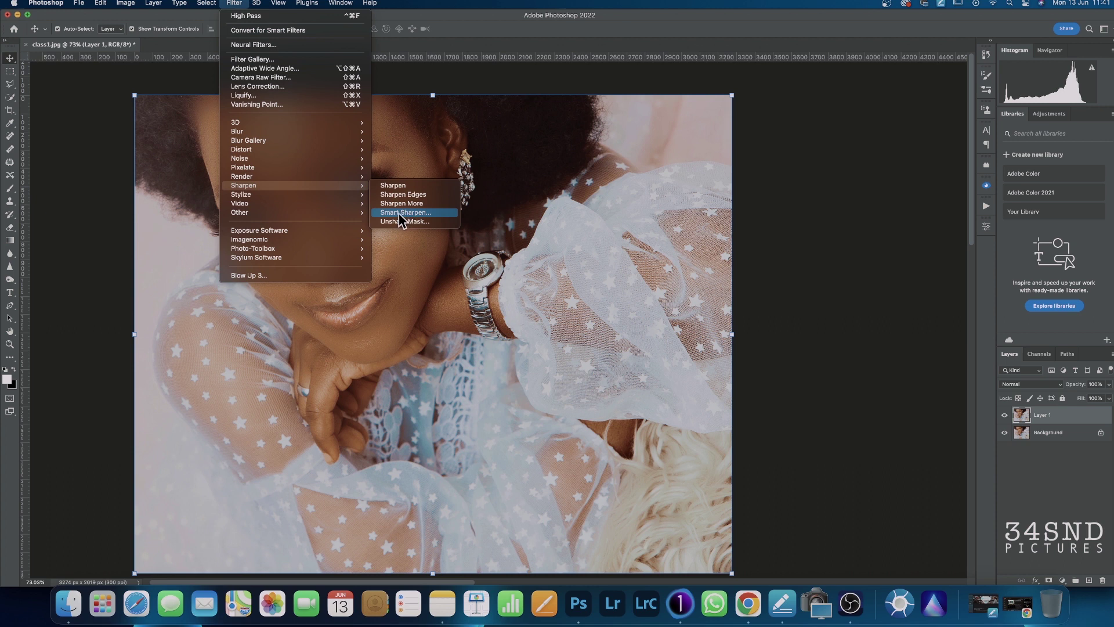
{"action": "left_click", "coordinate": [398, 213]}
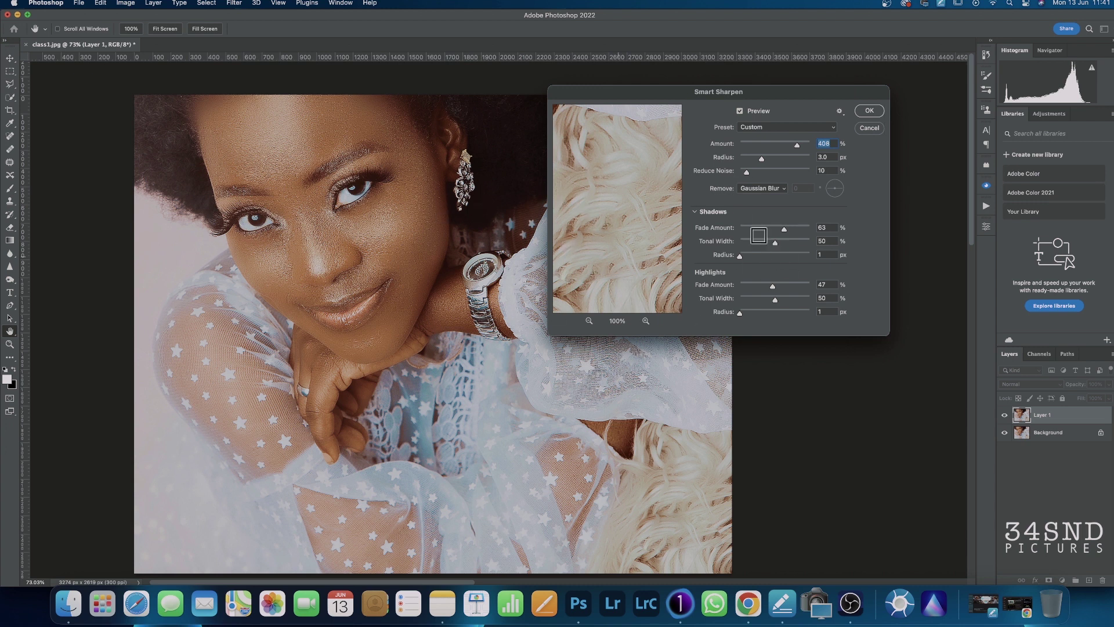
{"action": "left_click", "coordinate": [871, 112]}
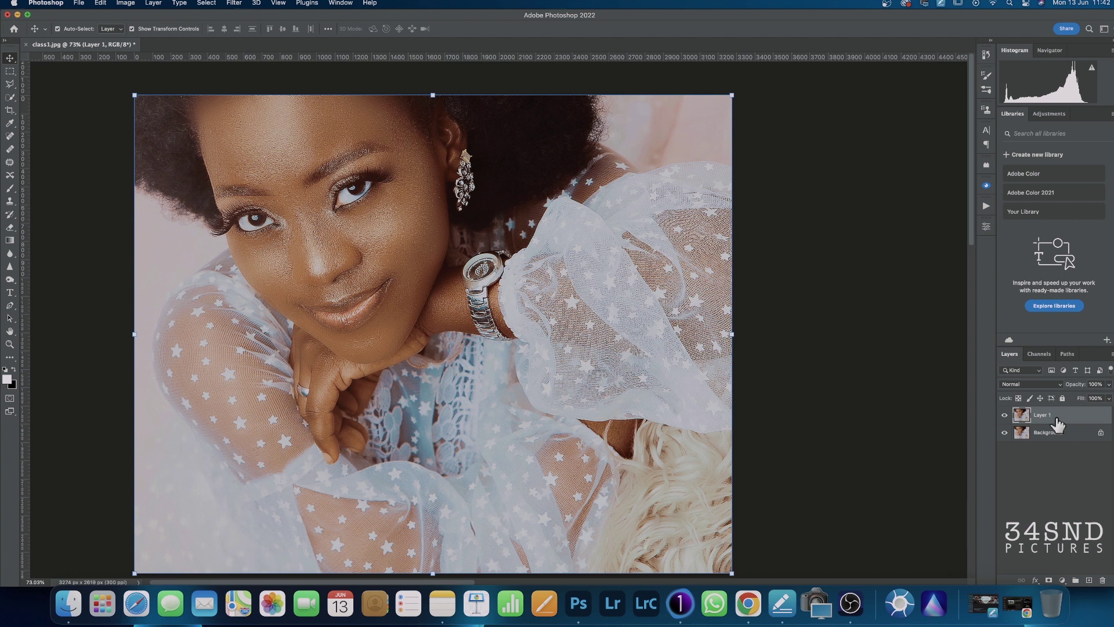
{"action": "key", "text": "super+e"}
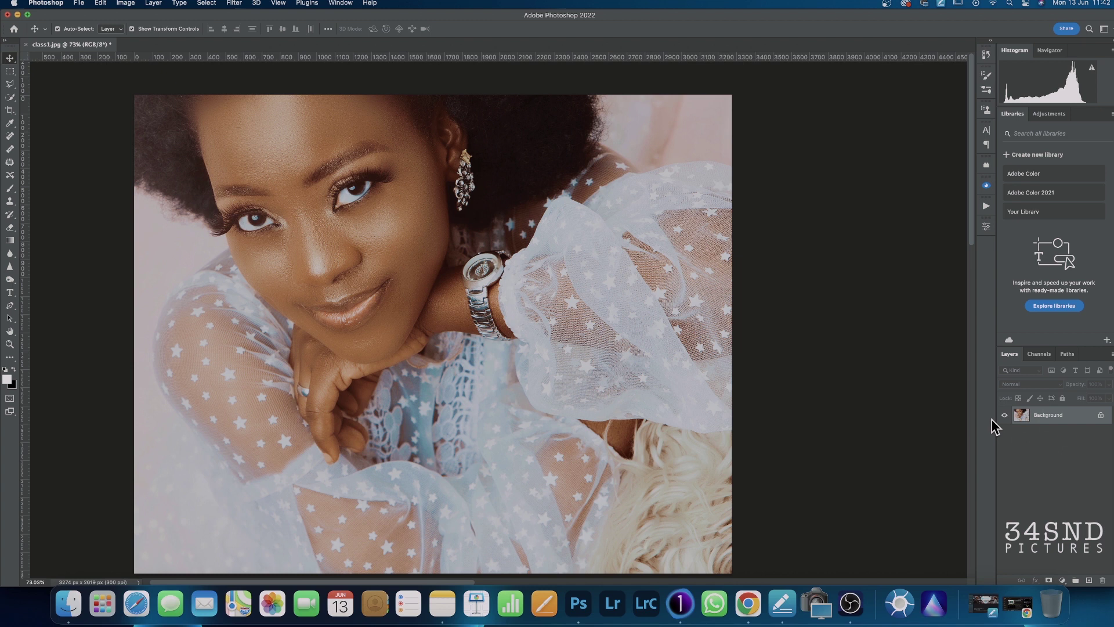
Duplicate Background again and name the new layer 'sharpen layer'
{"action": "key", "text": "ctrl+j"}
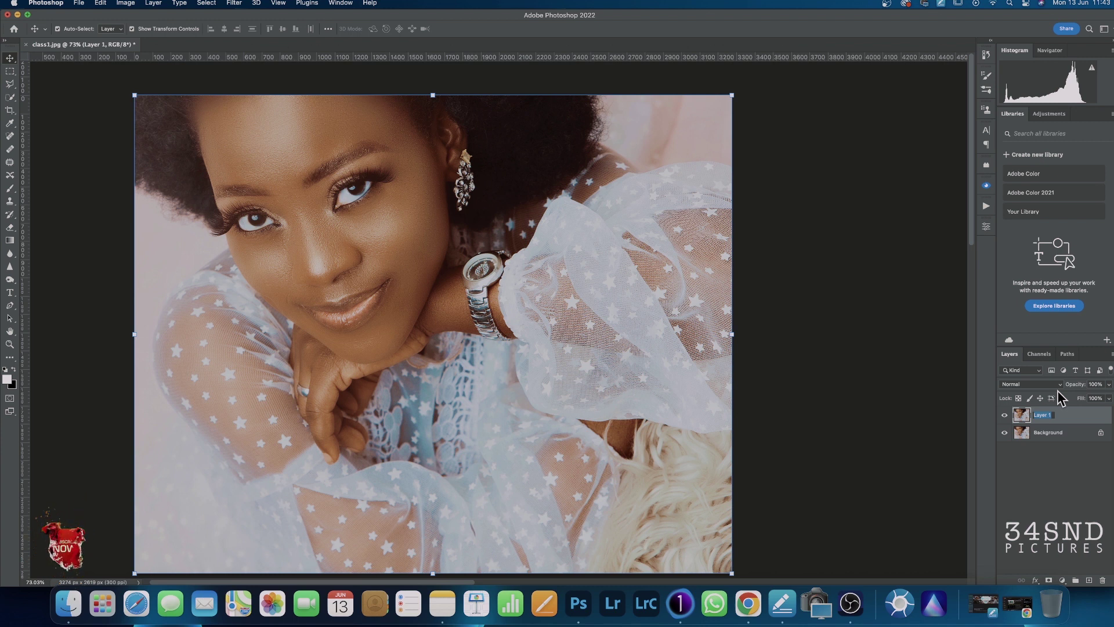
{"action": "type", "text": "sharpen"}
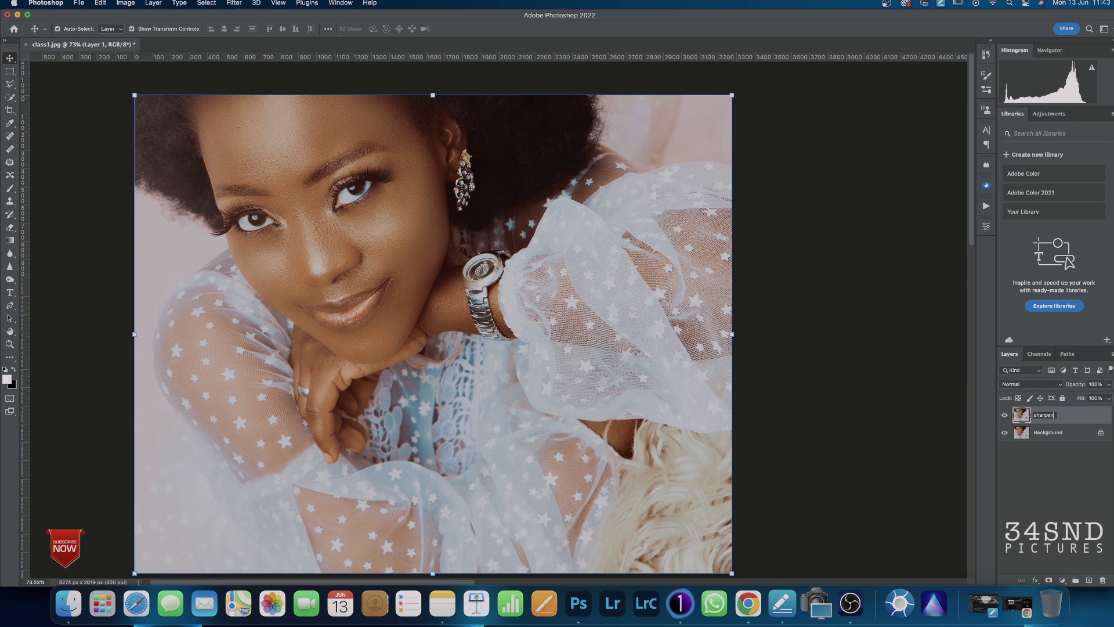
{"action": "key", "text": "Return"}
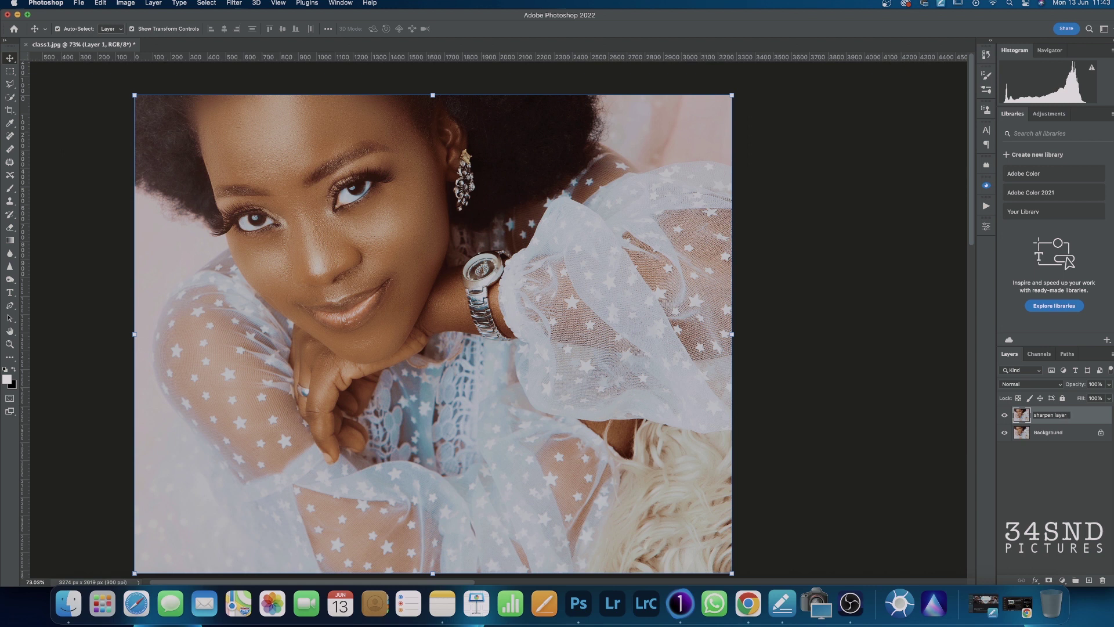
{"action": "key", "text": "Return"}
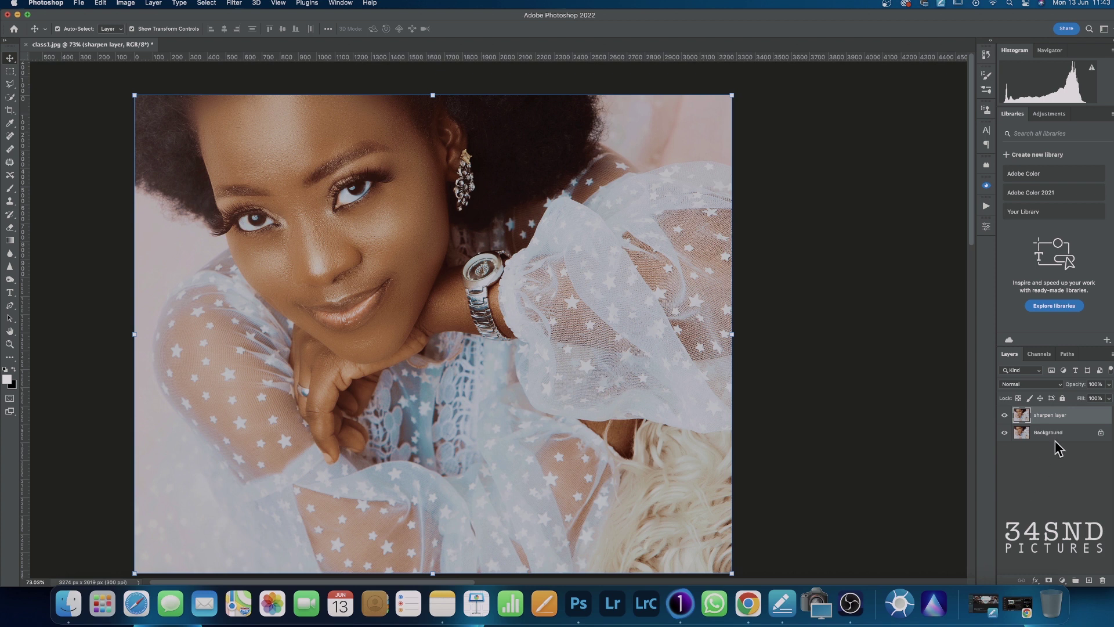
{"action": "right_click", "coordinate": [1084, 418]}
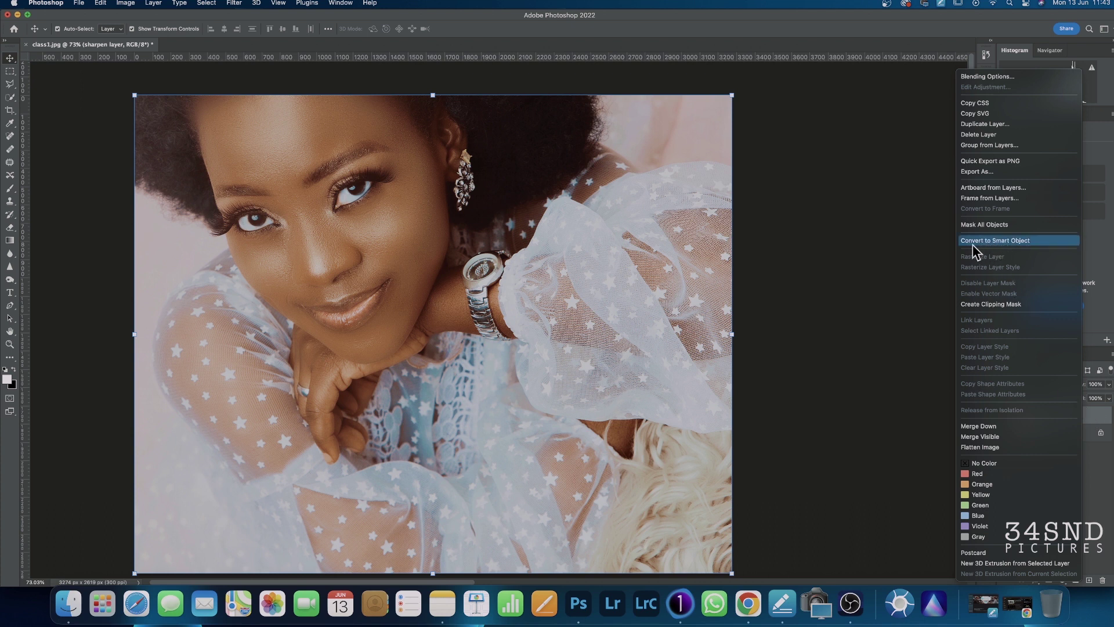
Convert 'sharpen layer' to a Smart Object from its layer menu
{"action": "left_click", "coordinate": [1004, 245]}
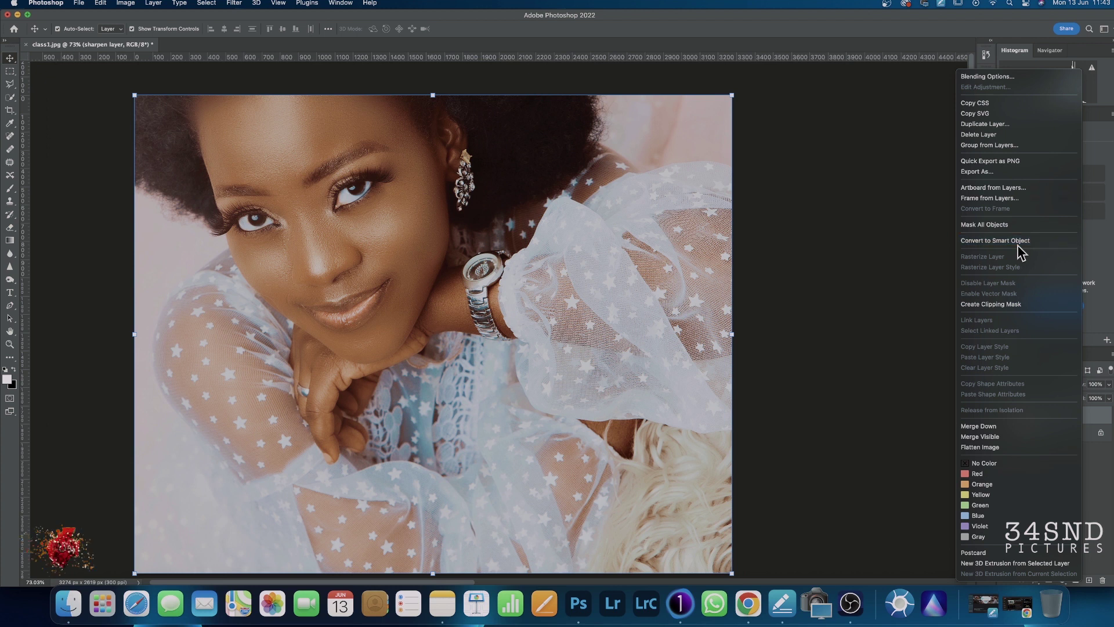
{"action": "left_click", "coordinate": [1018, 243]}
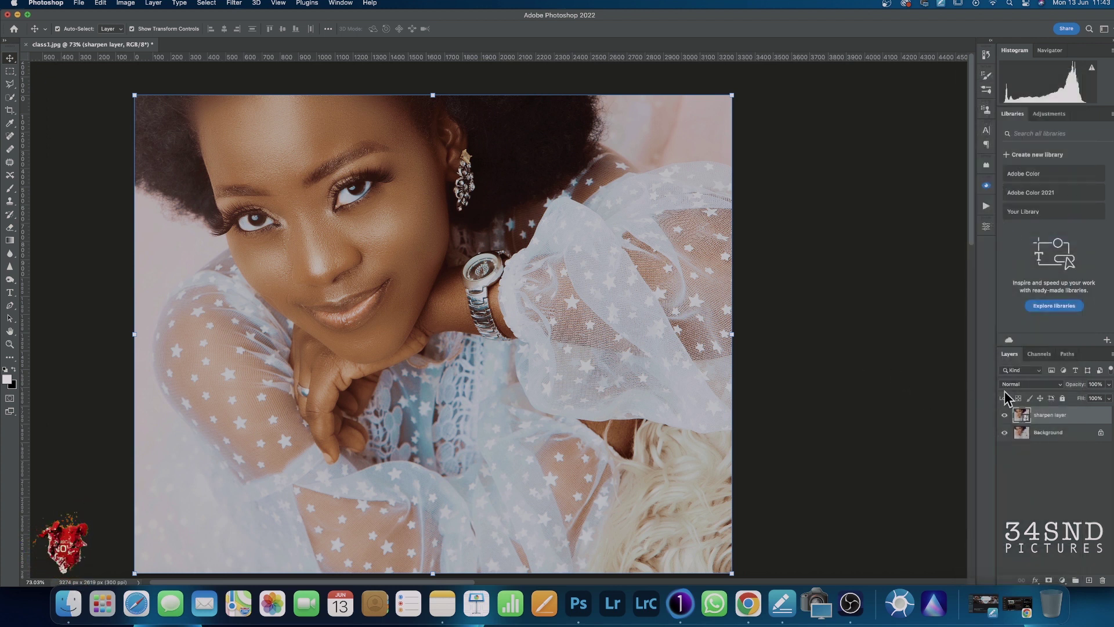
Add a Hue/Saturation layer with Saturation -100, clipped to sharpen layer
{"action": "left_click", "coordinate": [1062, 581]}
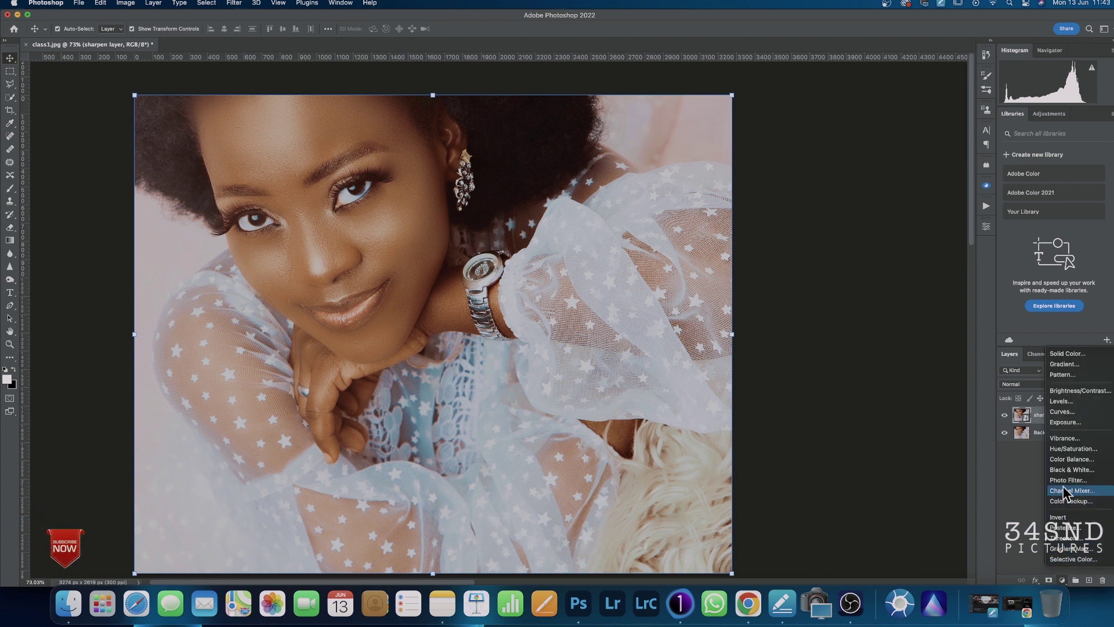
{"action": "left_click", "coordinate": [1059, 450]}
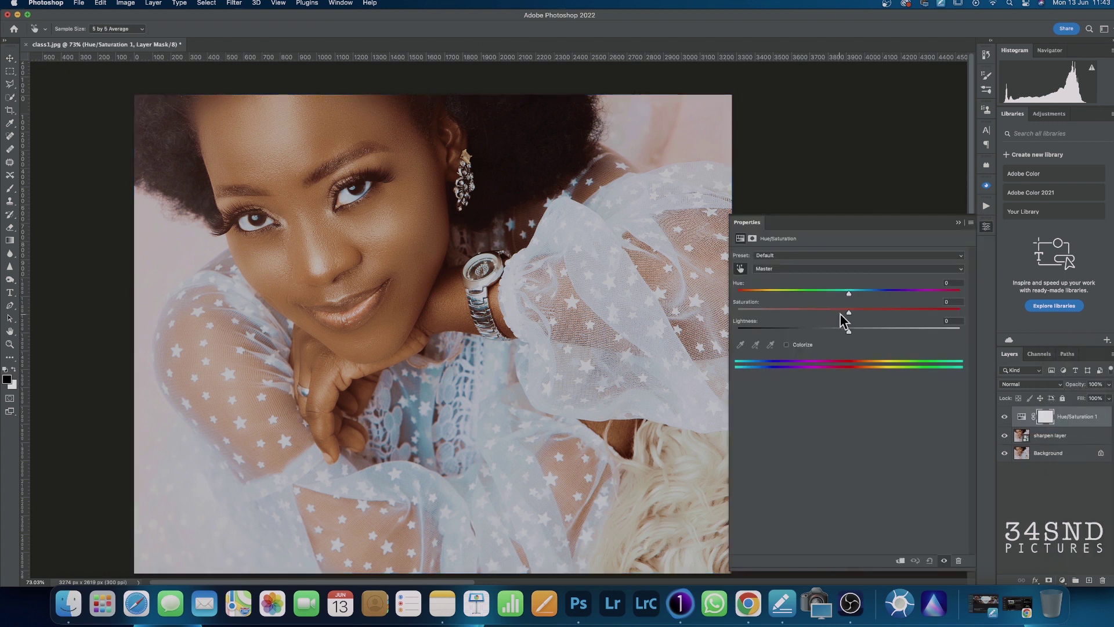
{"action": "left_click_drag", "start_coordinate": [850, 313], "coordinate": [736, 314]}
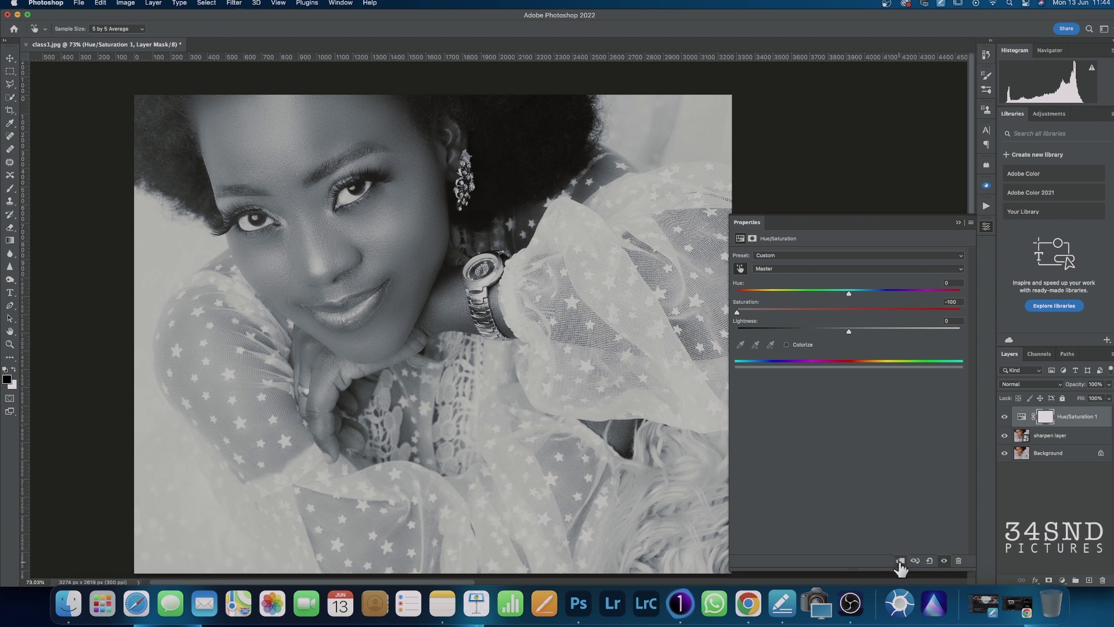
{"action": "left_click", "coordinate": [900, 562]}
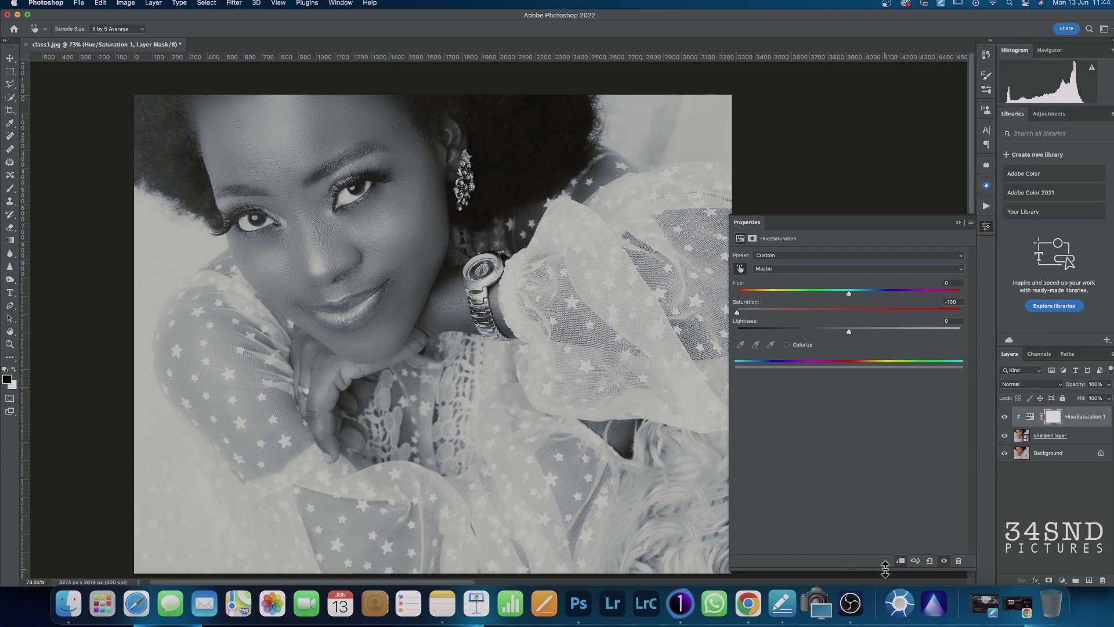
{"action": "left_click", "coordinate": [958, 225]}
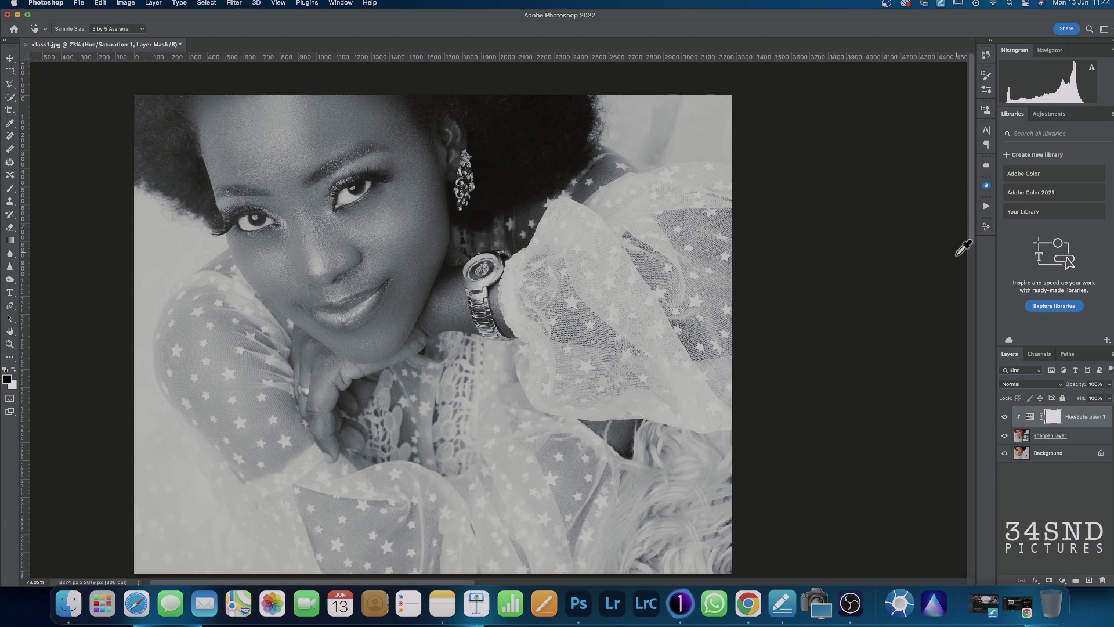
Group the adjustment and sharpen layer into Group 1, then expand it and select sharpen layer
{"action": "left_click", "coordinate": [1071, 442]}
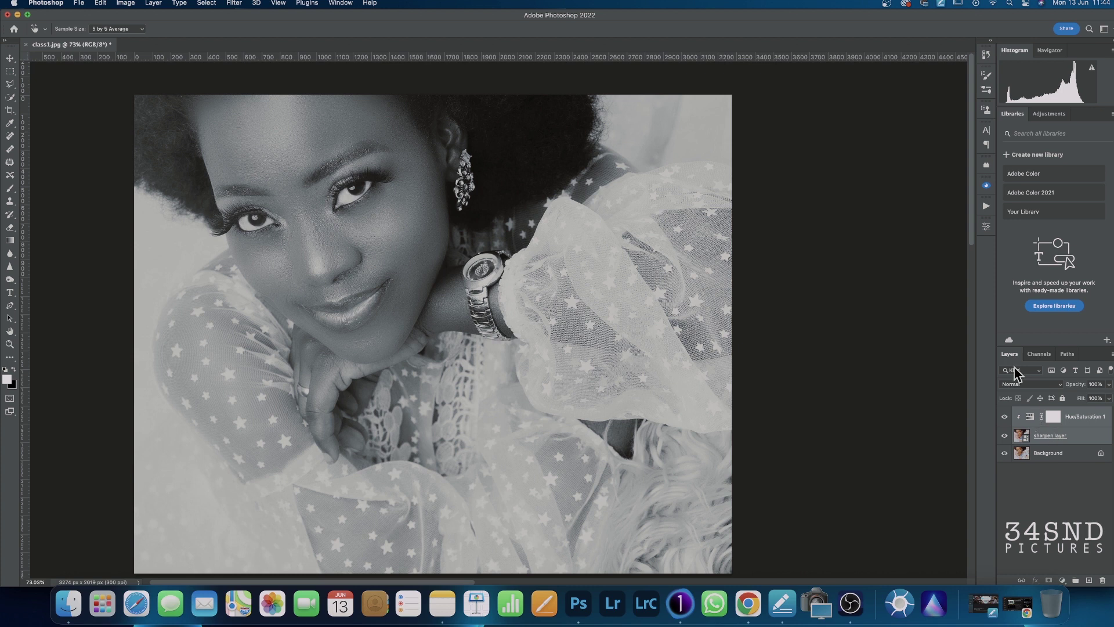
{"action": "key", "text": "super+g"}
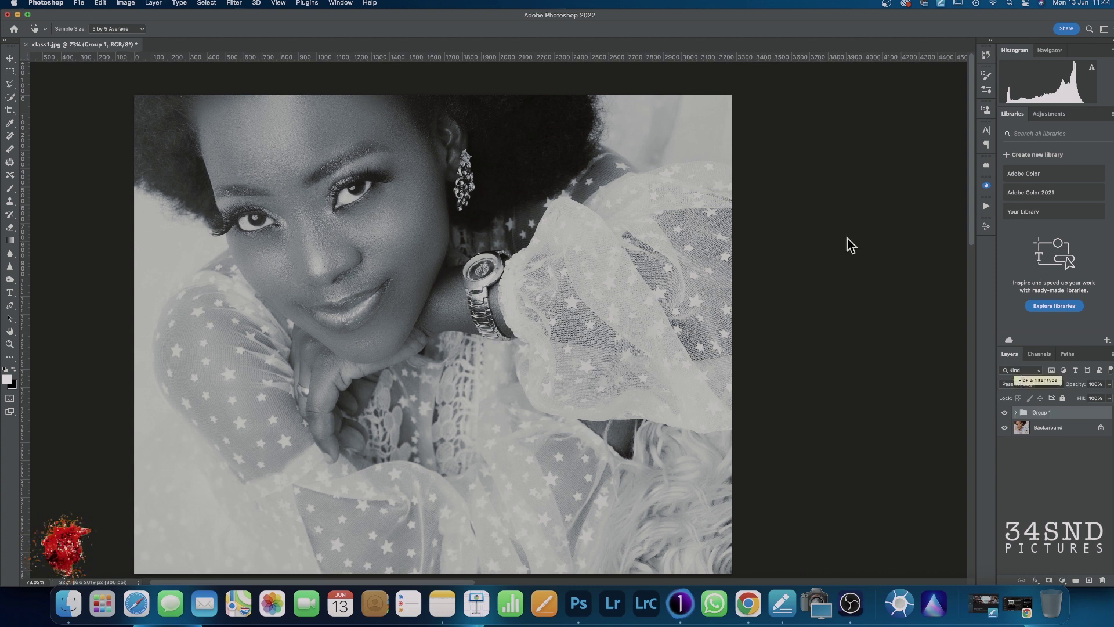
{"action": "left_click", "coordinate": [1016, 414]}
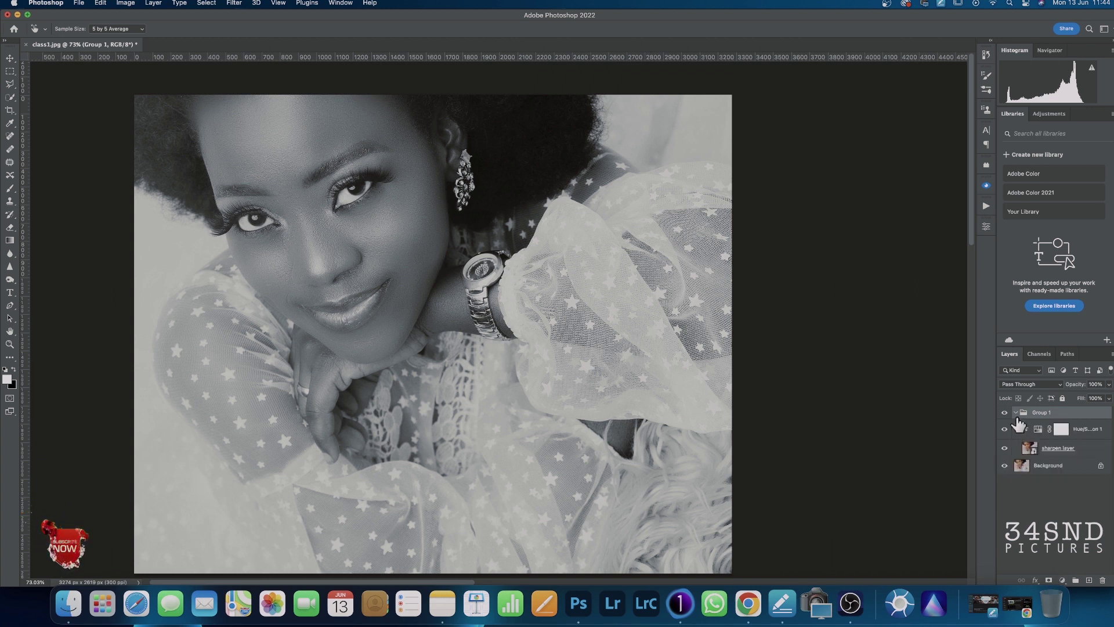
{"action": "left_click", "coordinate": [1079, 452]}
{"action": "key", "text": "v"}
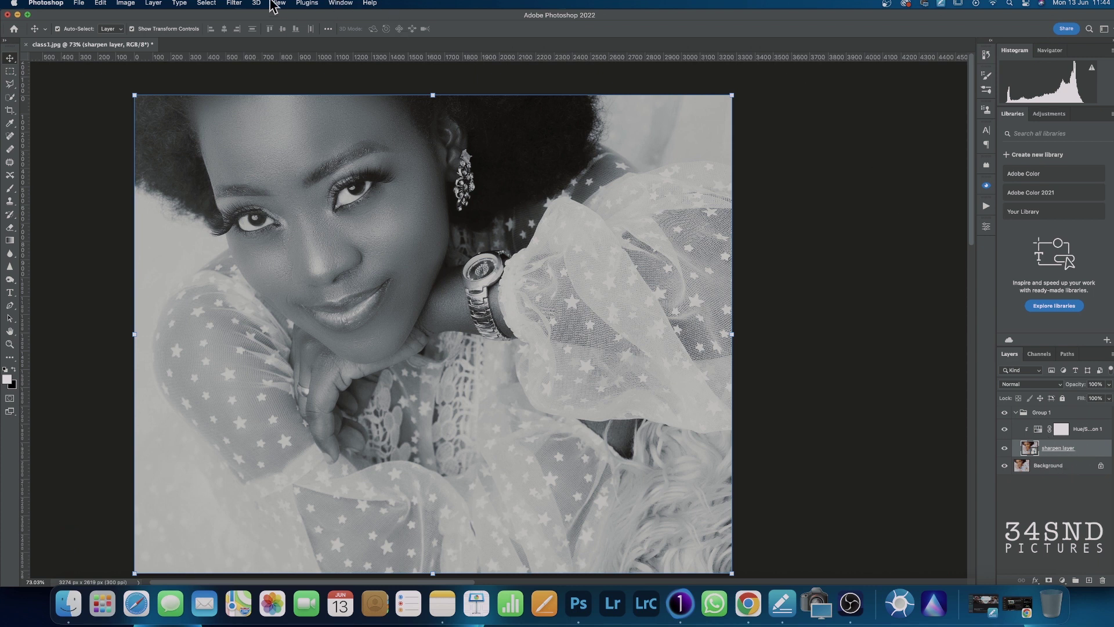
Apply a High Pass filter with a 3.5-pixel radius to sharpen layer
{"action": "left_click", "coordinate": [234, 5]}
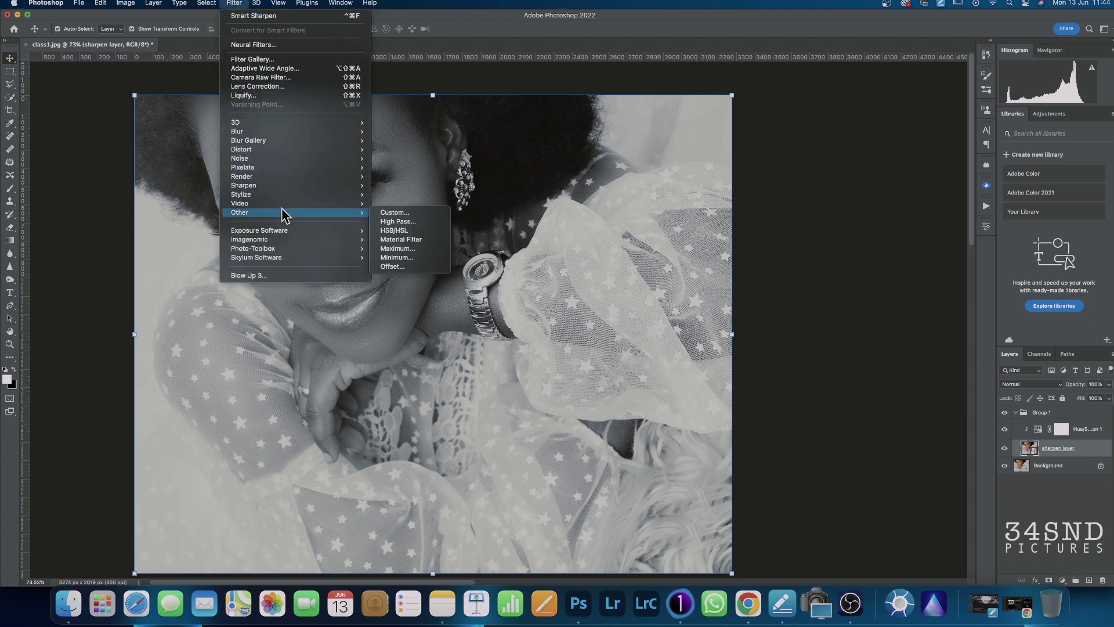
{"action": "mouse_move", "coordinate": [241, 212]}
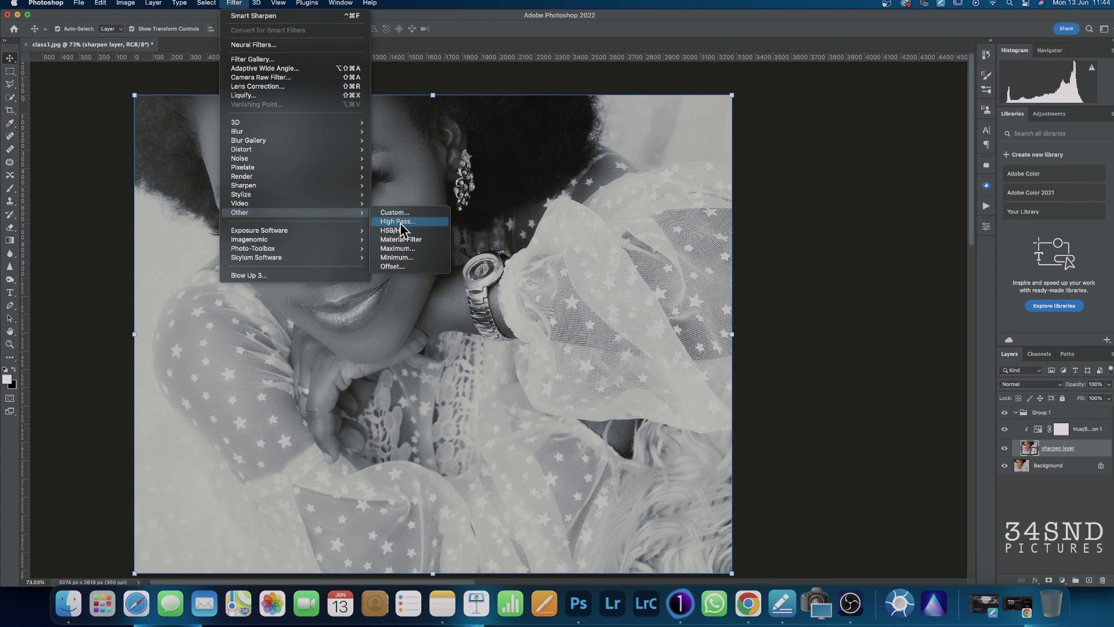
{"action": "left_click", "coordinate": [402, 224]}
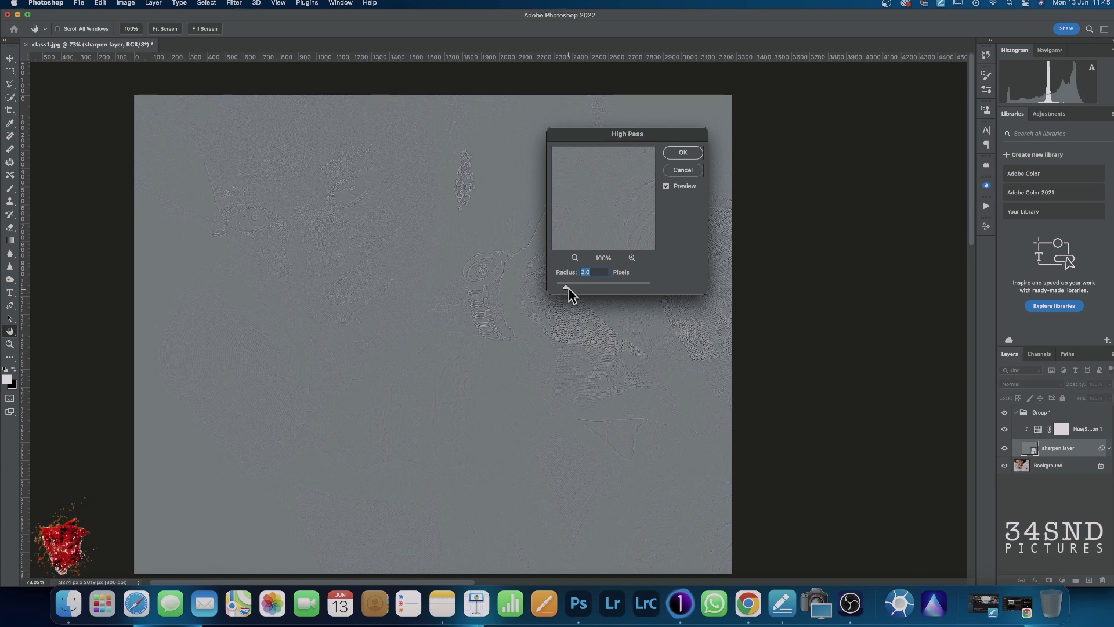
{"action": "left_click_drag", "start_coordinate": [567, 286], "coordinate": [570, 291]}
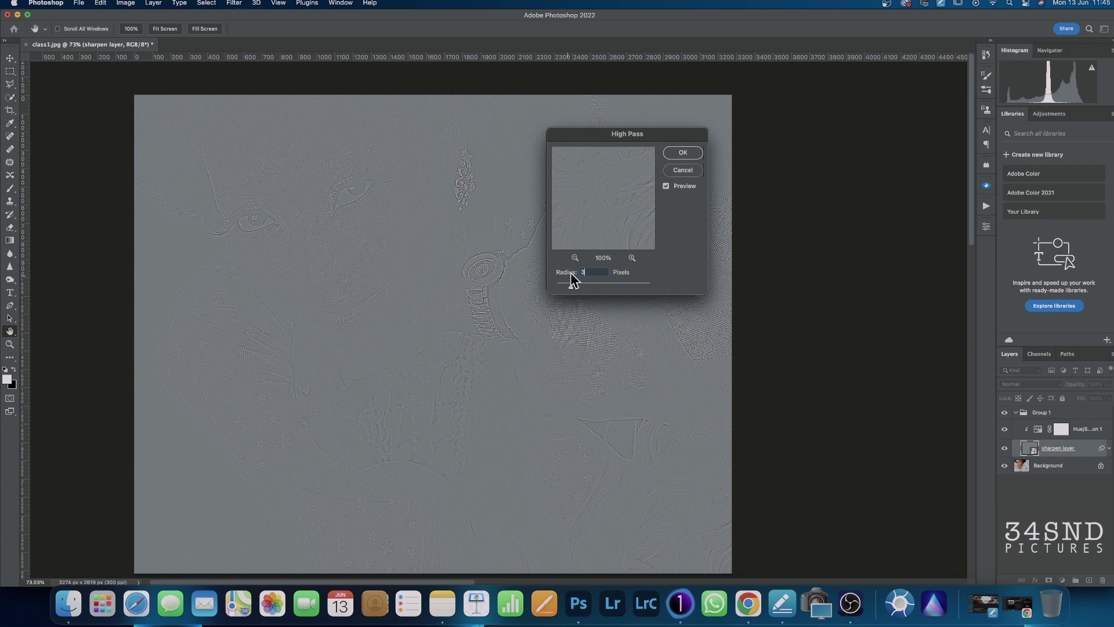
{"action": "type", "text": "3"}
{"action": "left_click", "coordinate": [681, 153]}
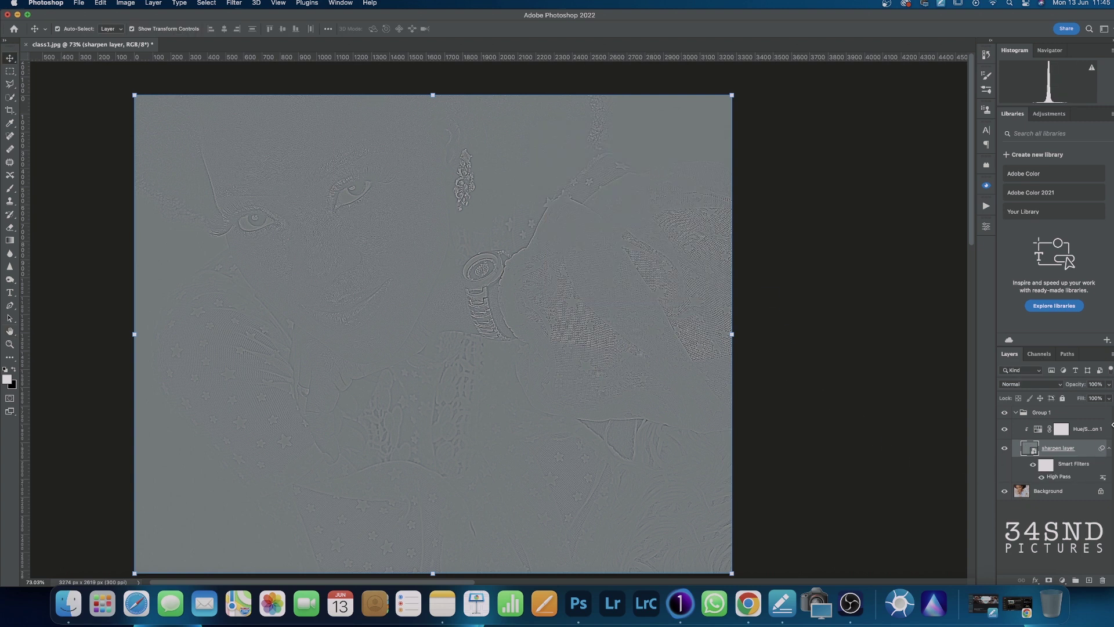
Collapse Group 1 and change its blend mode from Pass Through to Overlay
{"action": "left_click", "coordinate": [1015, 413]}
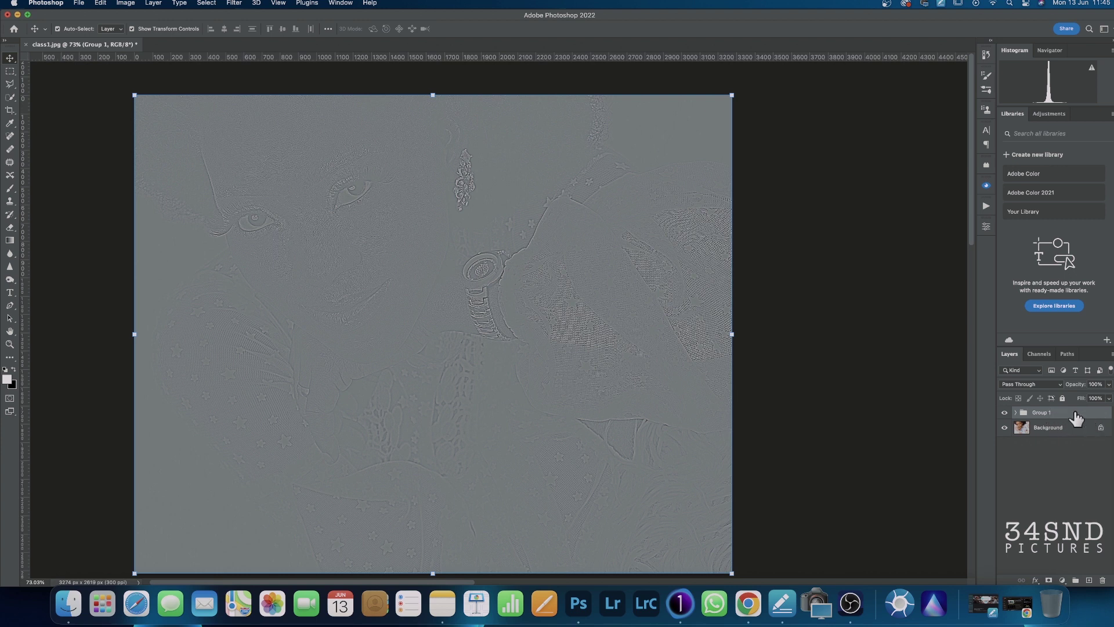
{"action": "left_click", "coordinate": [1049, 386]}
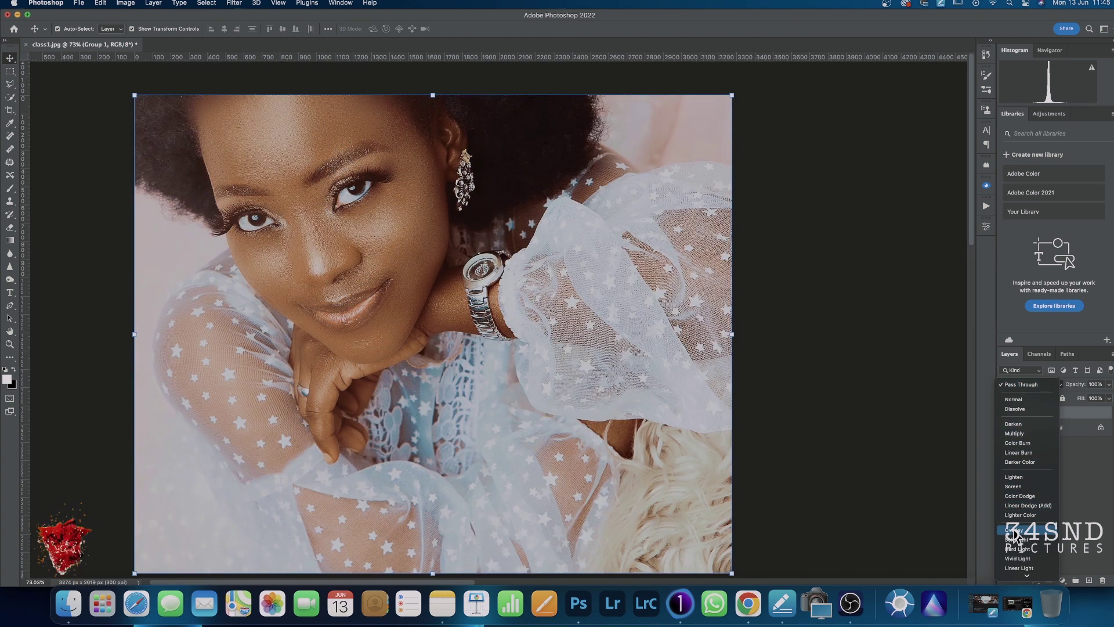
{"action": "left_click", "coordinate": [1013, 539]}
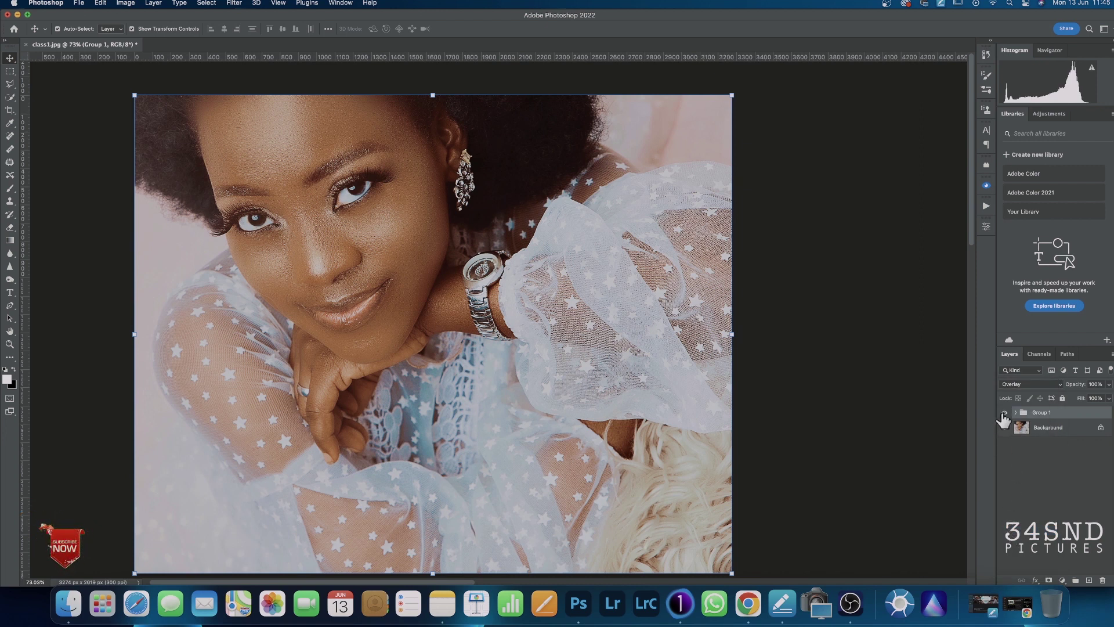
Toggle Group 1's visibility off and on twice to compare, then expand the group
{"action": "left_click", "coordinate": [1008, 412]}
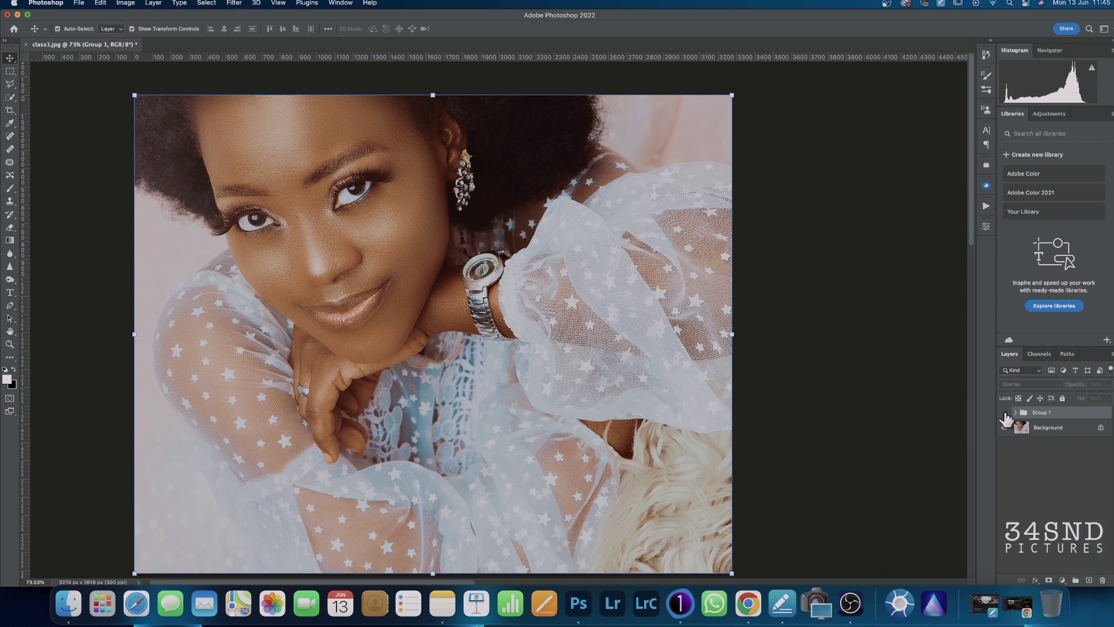
{"action": "left_click", "coordinate": [1007, 413]}
{"action": "left_click", "coordinate": [1008, 413]}
{"action": "left_click", "coordinate": [1006, 414]}
{"action": "left_click", "coordinate": [1017, 413]}
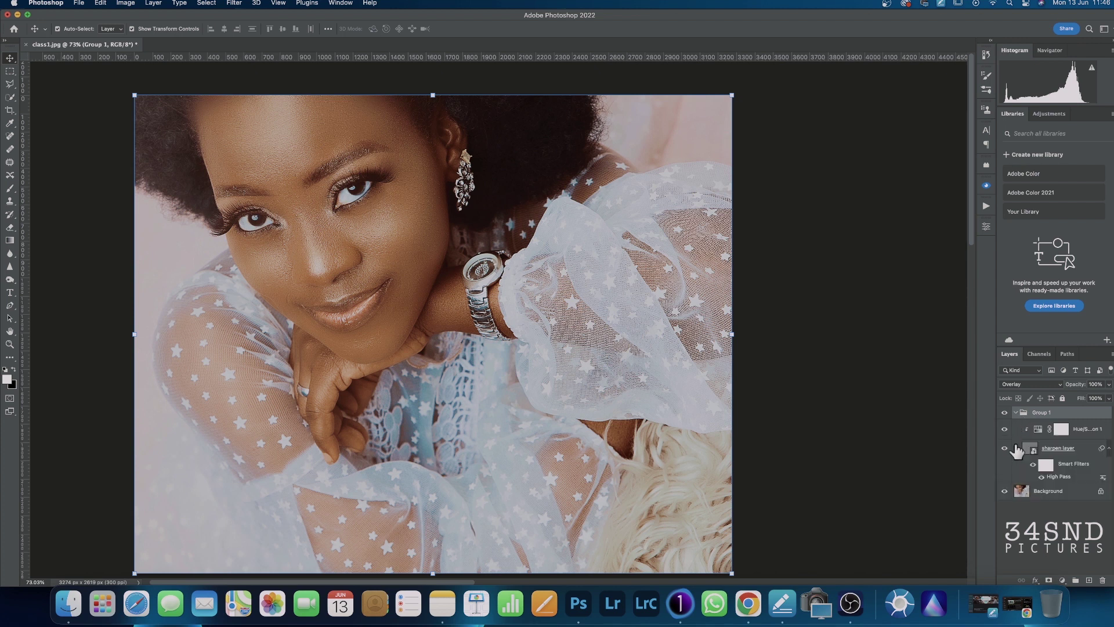
Change the High Pass radius to 4.4 pixels, then collapse Group 1
{"action": "double_click", "coordinate": [1058, 479]}
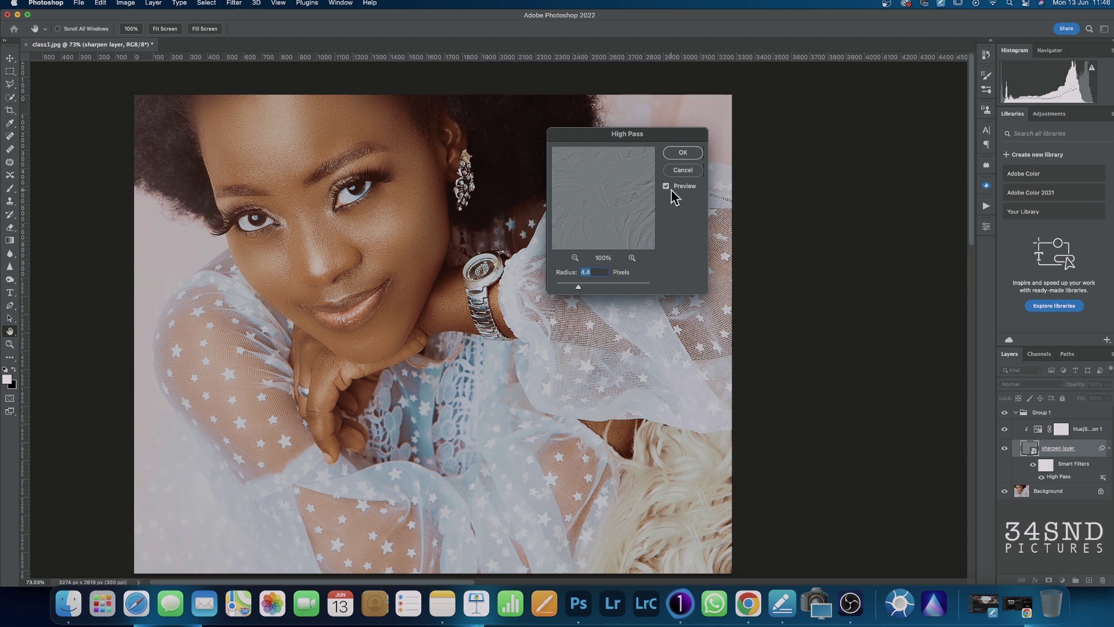
{"action": "left_click", "coordinate": [681, 154]}
{"action": "key", "text": "v"}
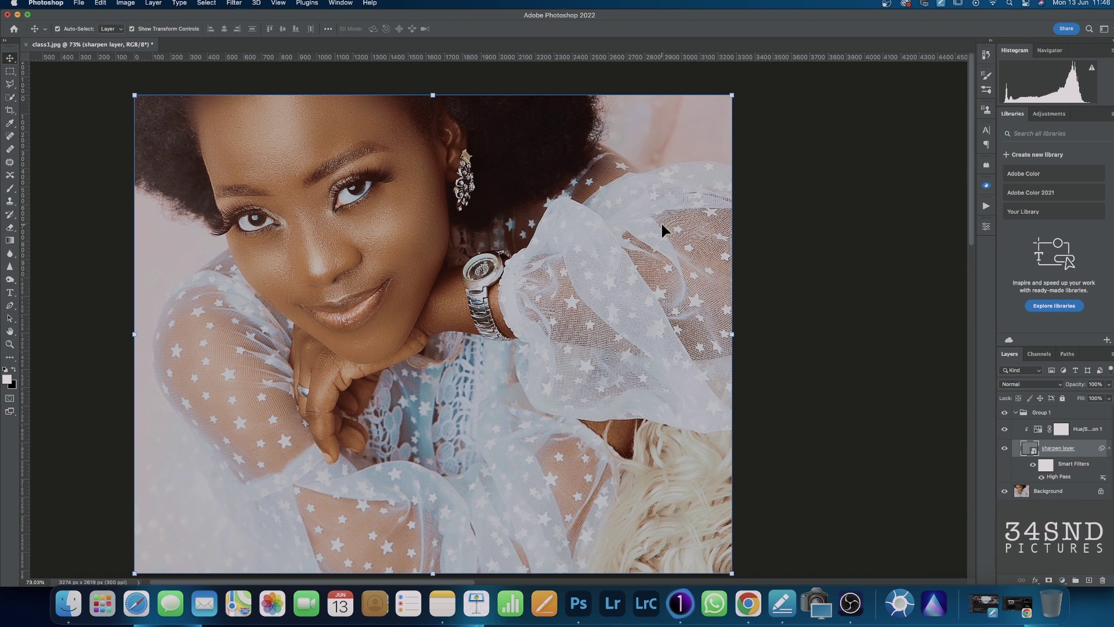
{"action": "left_click", "coordinate": [1017, 414]}
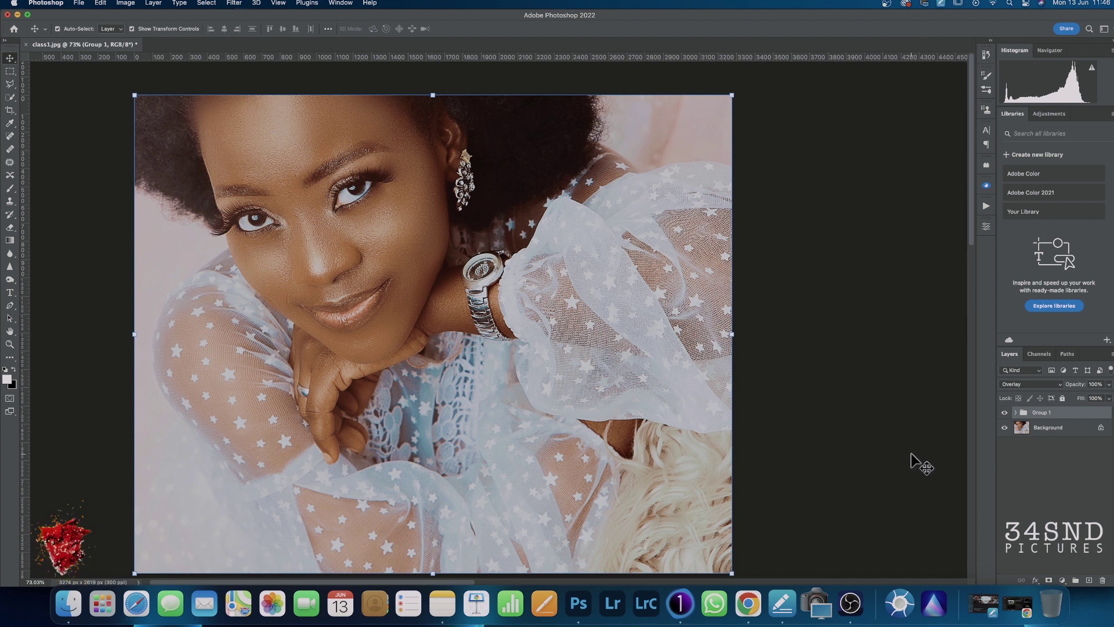
Expand Group 1 and reapply the sharpen layer's High Pass filter with a new radius
{"action": "left_click", "coordinate": [1016, 413]}
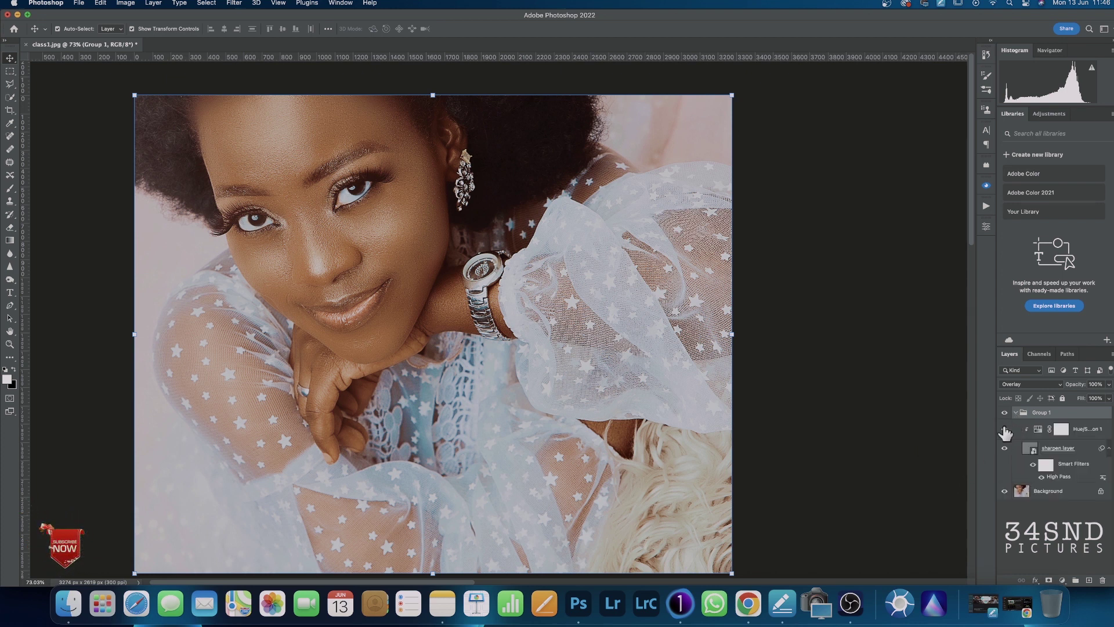
{"action": "double_click", "coordinate": [1058, 479]}
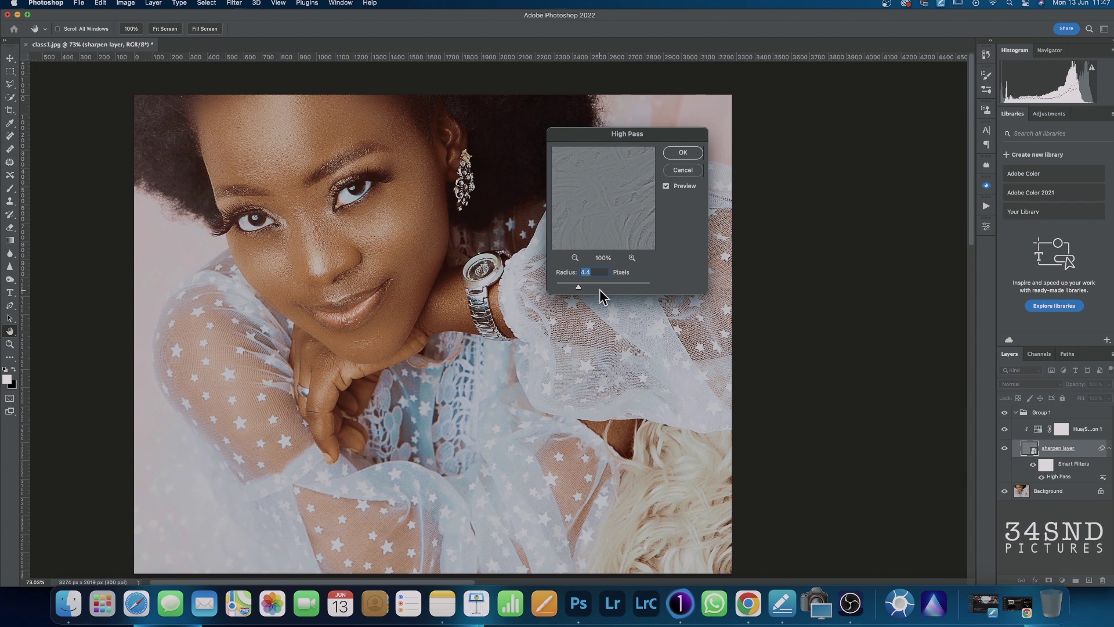
{"action": "type", "text": "1."}
{"action": "type", "text": "5"}
{"action": "left_click", "coordinate": [681, 154]}
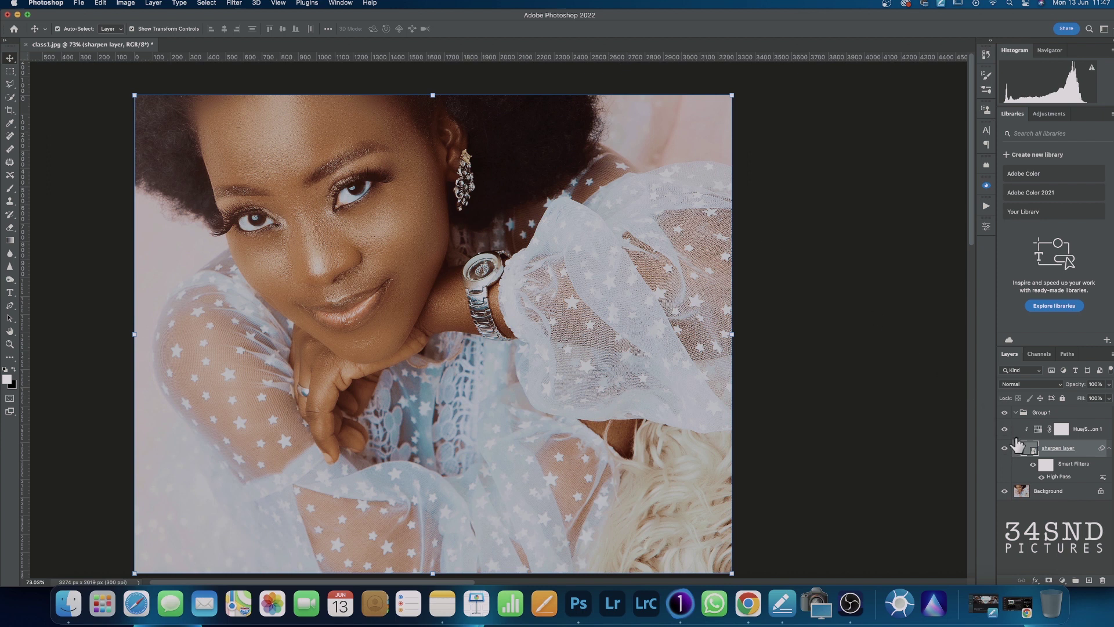
Collapse Group 1 and hide then show it for a before/after comparison
{"action": "left_click", "coordinate": [1016, 412]}
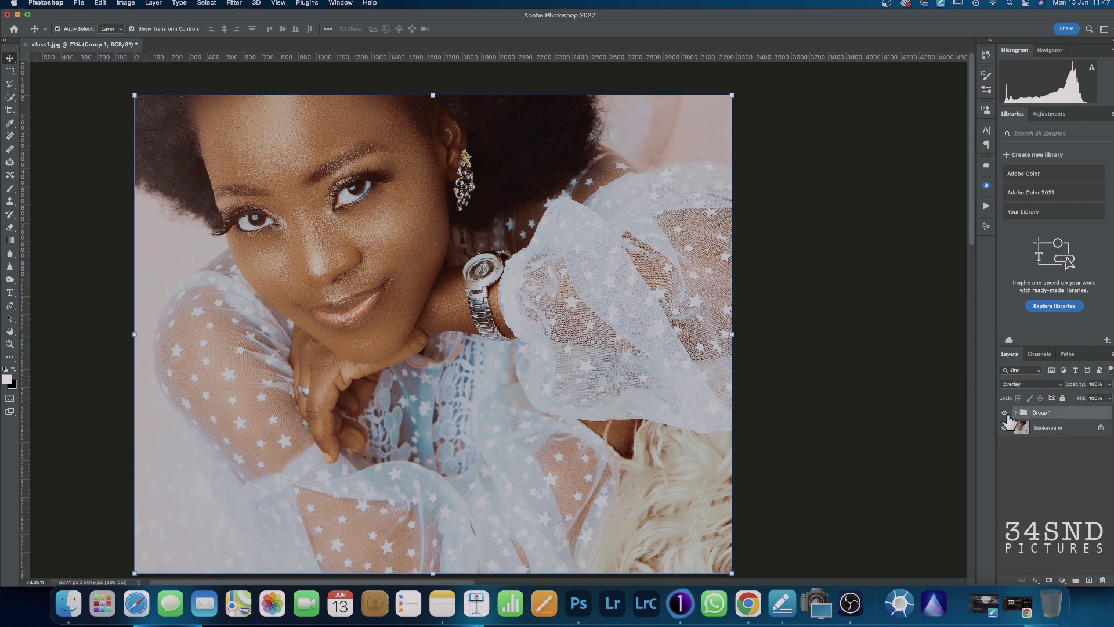
{"action": "left_click", "coordinate": [1005, 413]}
{"action": "left_click", "coordinate": [1005, 413]}
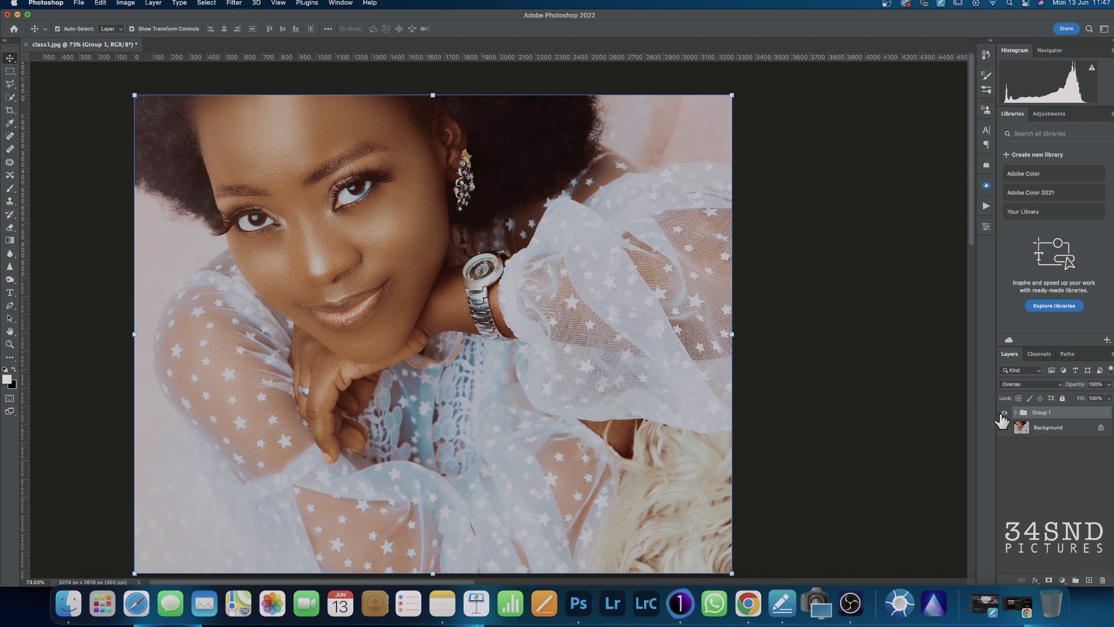